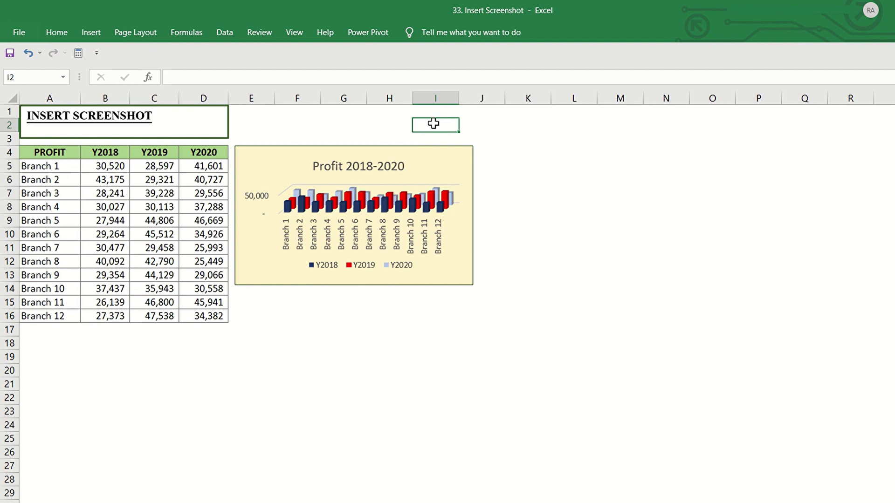
Step: At cell K4, insert a screenshot of the 'Document2 - Word' window using Alt+N+SC
{"action": "left_click", "coordinate": [527, 152]}
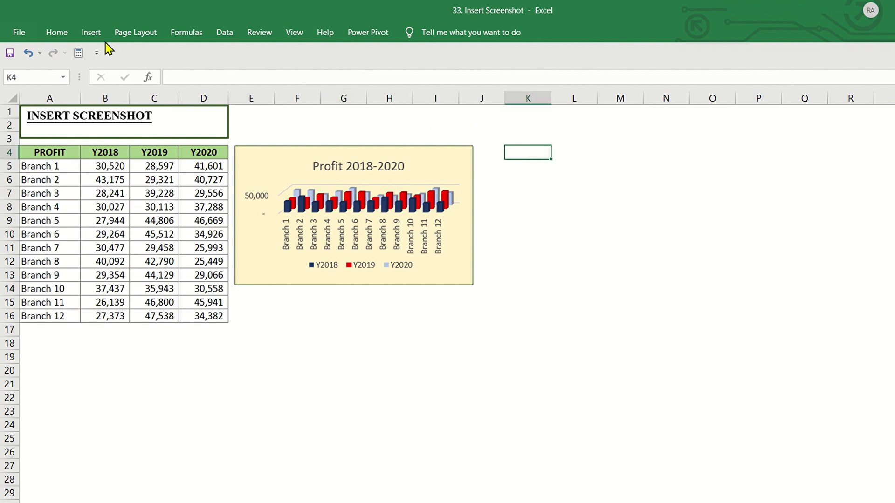
{"action": "left_click", "coordinate": [92, 33]}
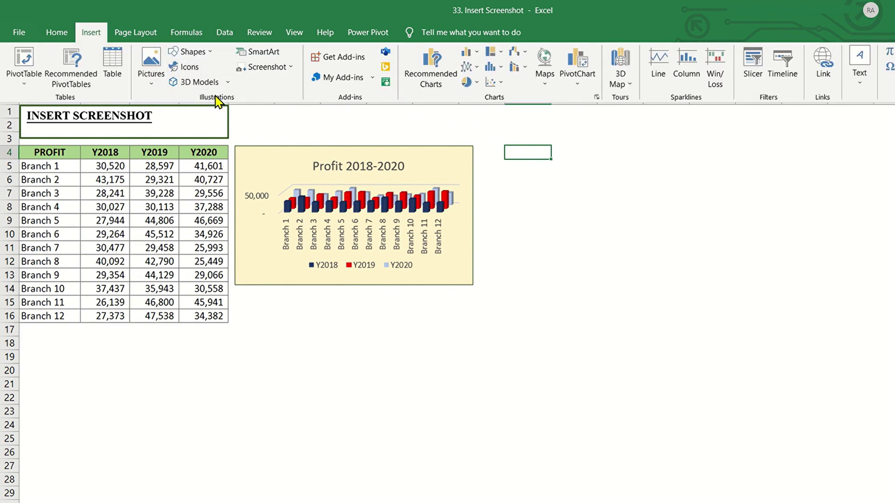
{"action": "left_click", "coordinate": [269, 70]}
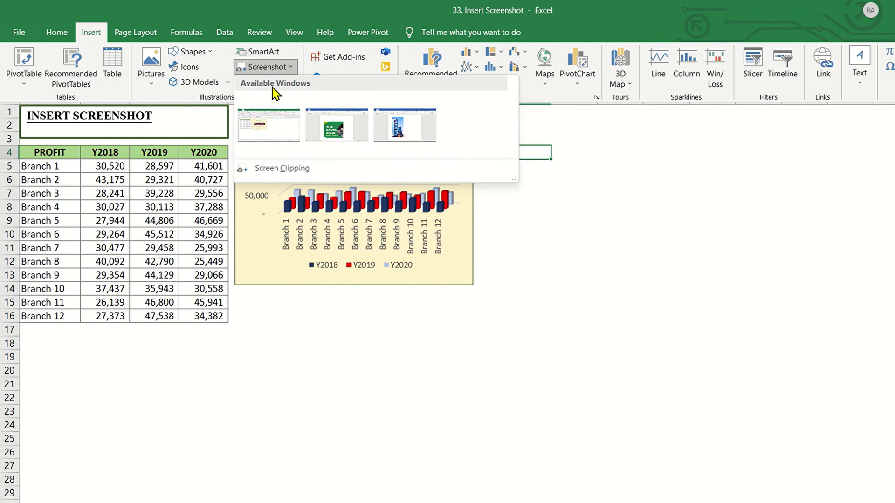
{"action": "key", "text": "Escape"}
{"action": "key", "text": "Escape"}
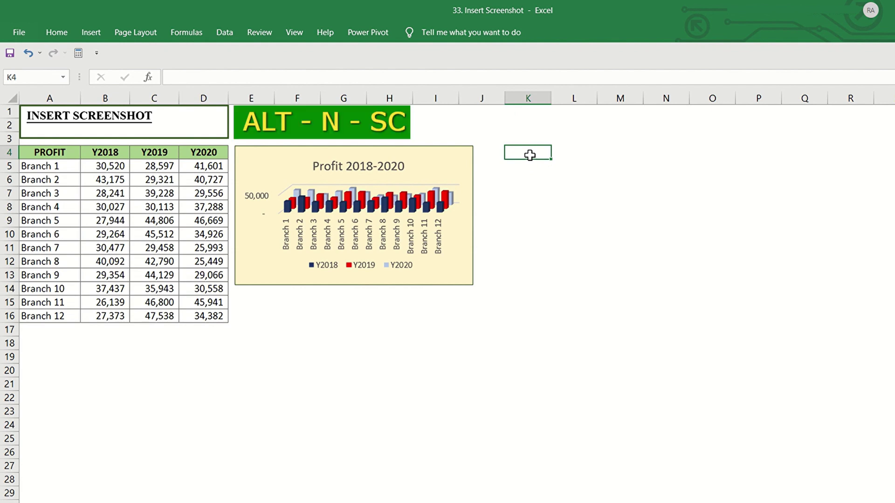
{"action": "key", "text": "alt"}
{"action": "key", "text": "n"}
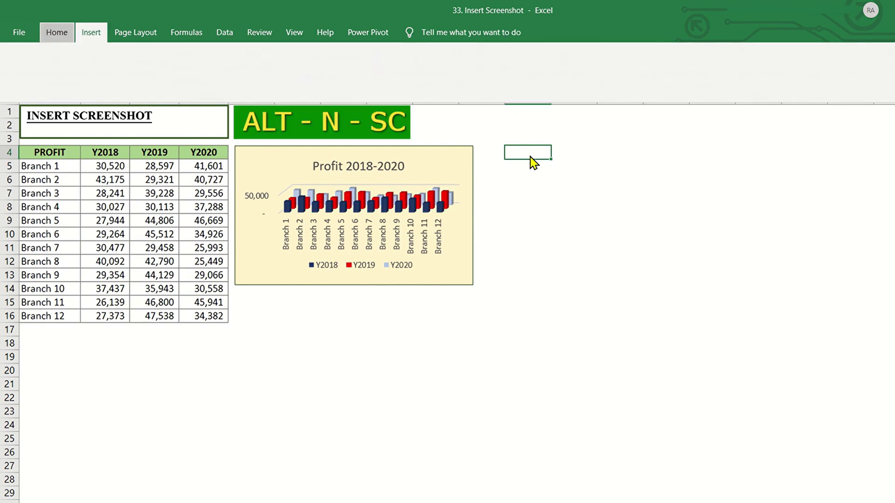
{"action": "key", "text": "s"}
{"action": "key", "text": "c"}
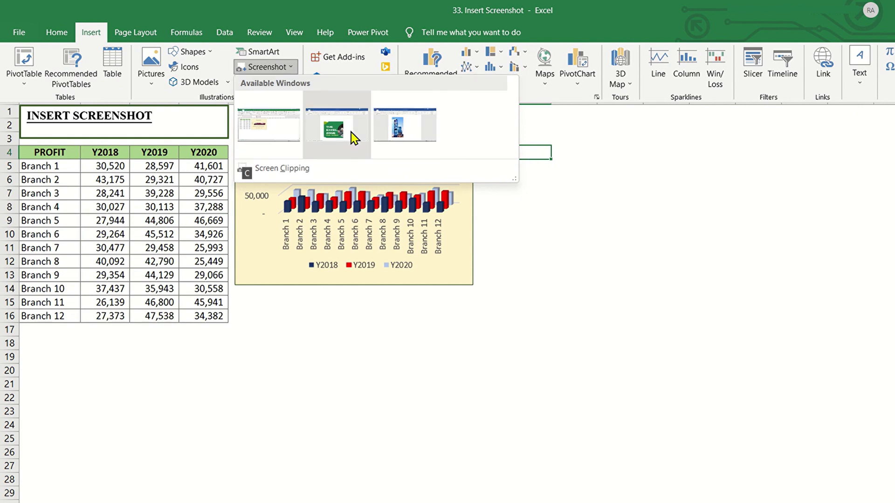
{"action": "left_click", "coordinate": [421, 139]}
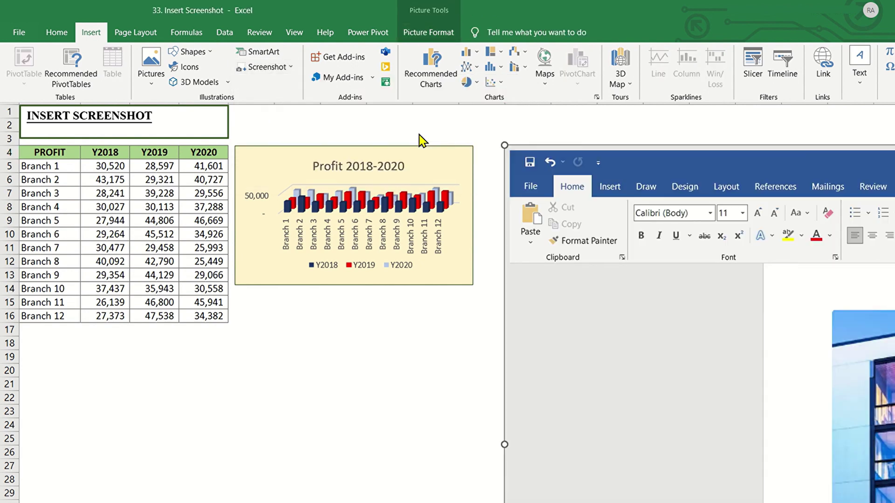
Step: Shrink the Document2 screenshot with corner drags and place it right of the profit table
{"action": "left_click", "coordinate": [697, 317]}
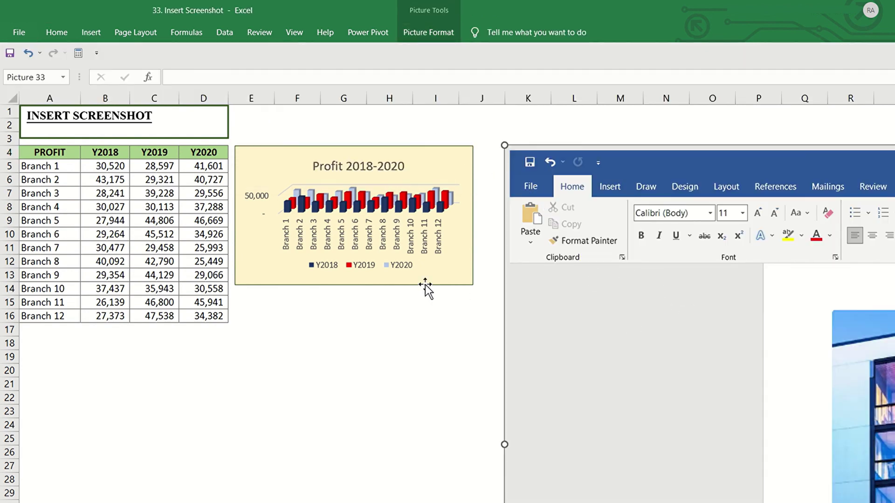
{"action": "left_click_drag", "start_coordinate": [553, 306], "coordinate": [111, 272]}
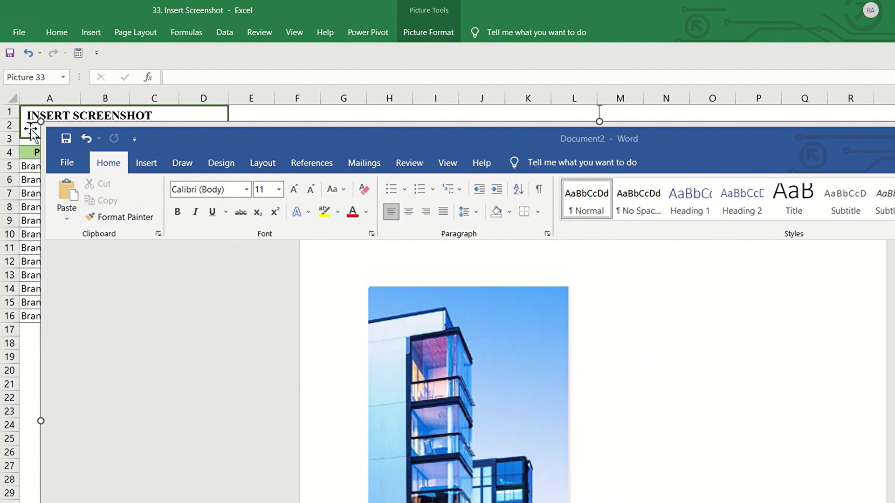
{"action": "left_click_drag", "start_coordinate": [39, 121], "coordinate": [312, 266]}
{"action": "left_click_drag", "start_coordinate": [421, 412], "coordinate": [176, 260]}
{"action": "left_click_drag", "start_coordinate": [66, 116], "coordinate": [369, 337]}
{"action": "left_click_drag", "start_coordinate": [462, 391], "coordinate": [443, 227]}
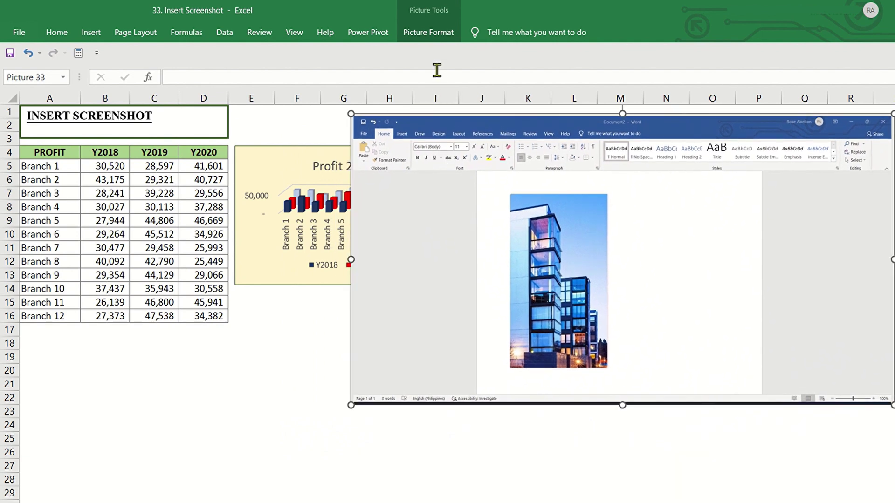
{"action": "left_click", "coordinate": [435, 35]}
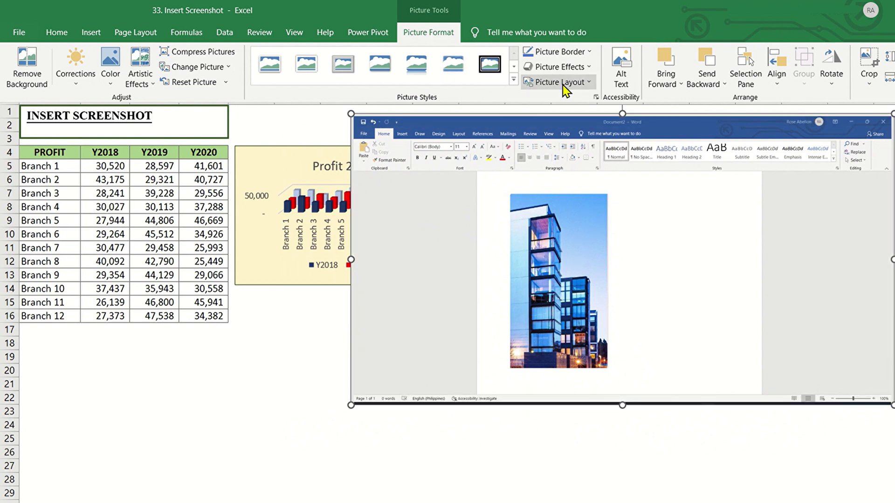
Step: Crop the screenshot's top-left and bottom-right edges in to the building photo
{"action": "left_click", "coordinate": [858, 83]}
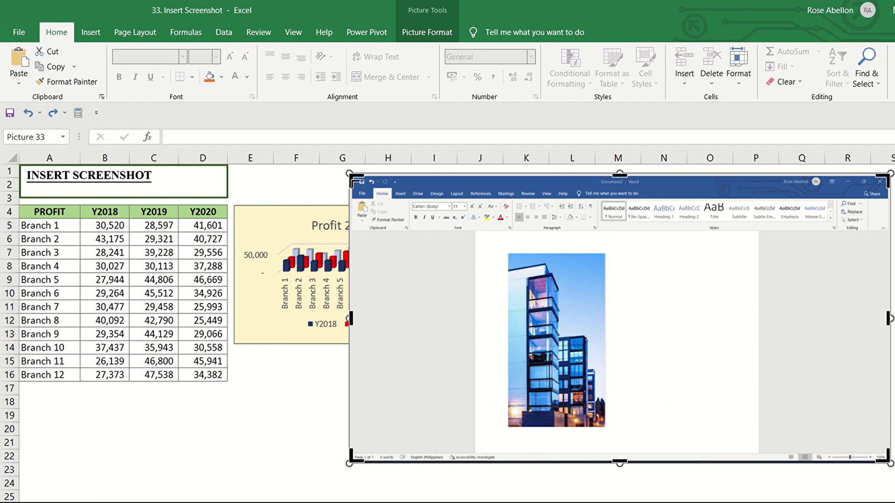
{"action": "left_click_drag", "start_coordinate": [355, 180], "coordinate": [504, 250]}
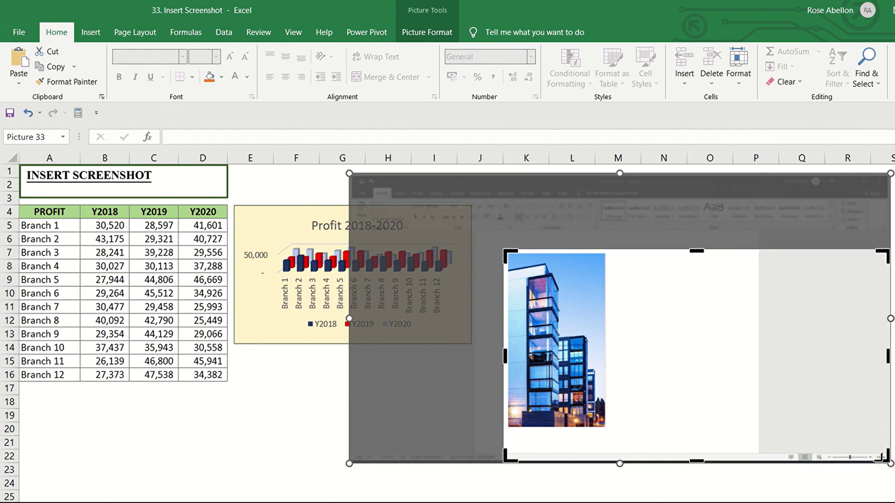
{"action": "left_click_drag", "start_coordinate": [888, 460], "coordinate": [607, 428]}
{"action": "key", "text": "Escape"}
{"action": "key", "text": "Escape"}
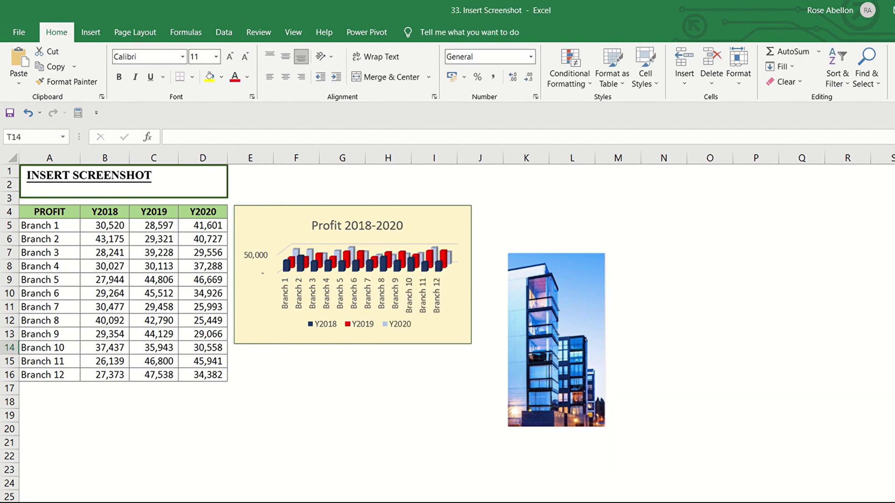
{"action": "left_click", "coordinate": [592, 377]}
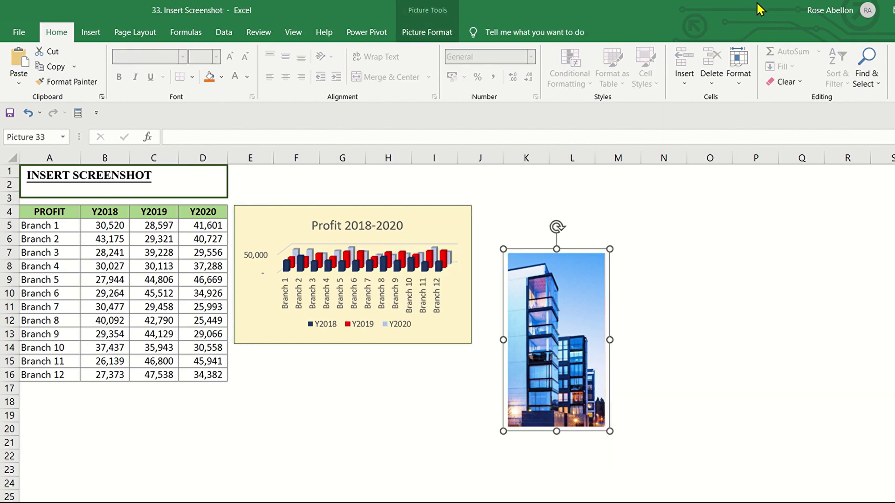
Step: Crop the building picture to a snipped-corner rectangle shape from Crop to Shape
{"action": "left_click", "coordinate": [443, 38]}
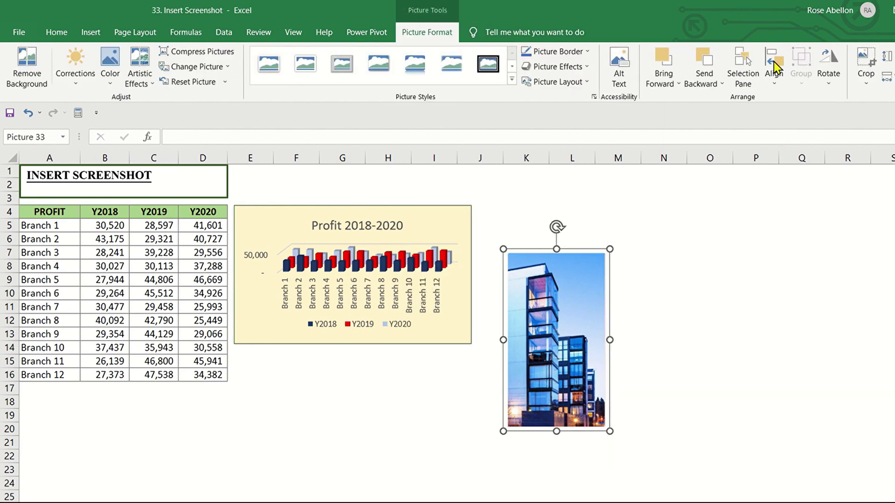
{"action": "left_click", "coordinate": [867, 80]}
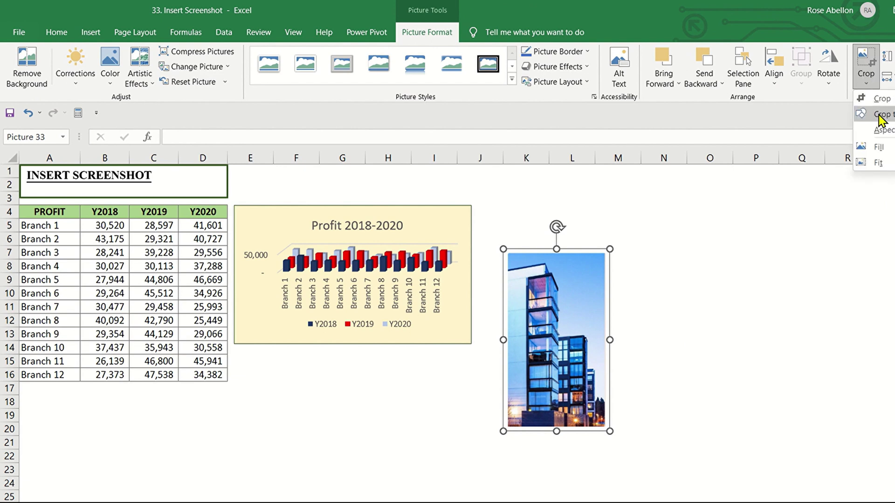
{"action": "mouse_move", "coordinate": [872, 116]}
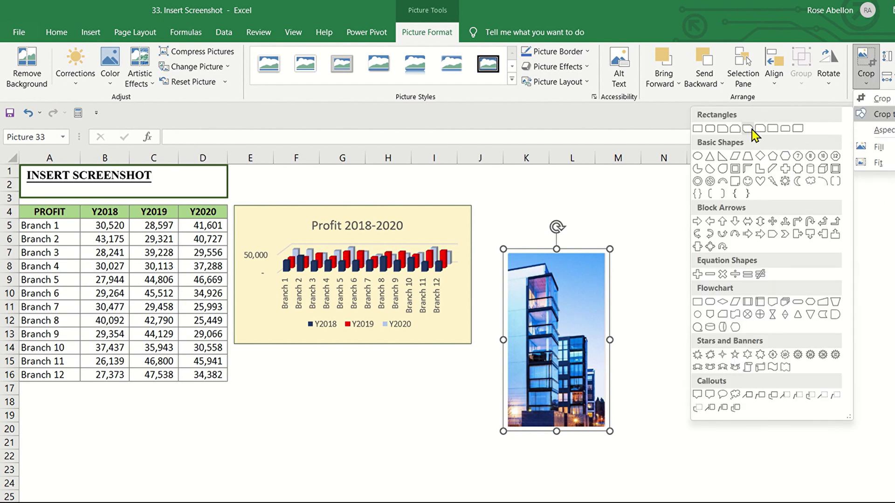
{"action": "key", "text": "Escape"}
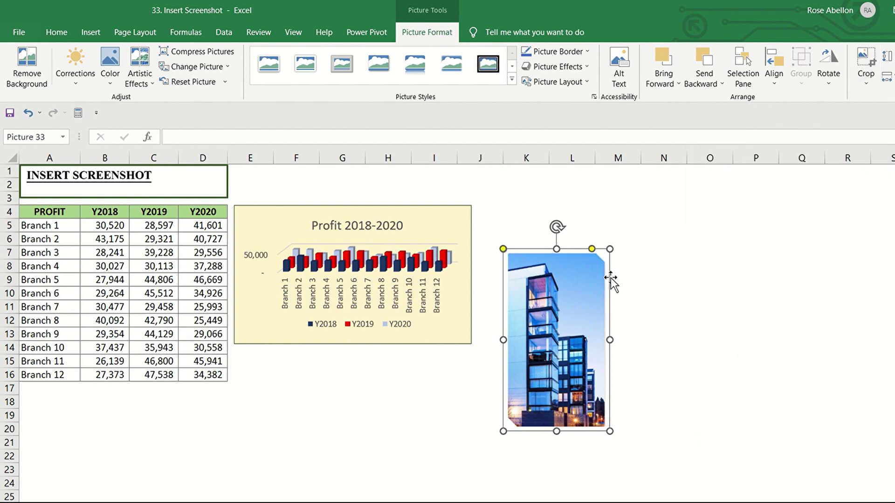
{"action": "left_click", "coordinate": [631, 279]}
{"action": "left_click", "coordinate": [593, 289]}
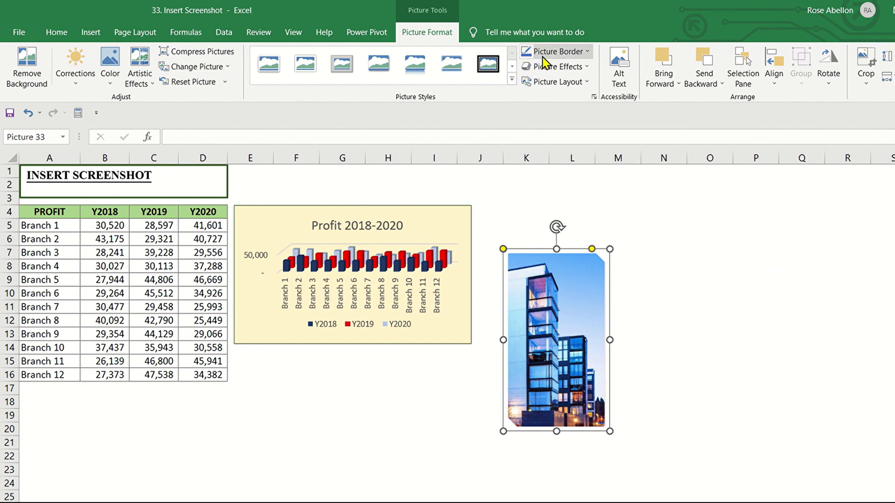
Step: Apply the thick black frame picture style and a yellow glow effect to the building photo
{"action": "left_click", "coordinate": [488, 65]}
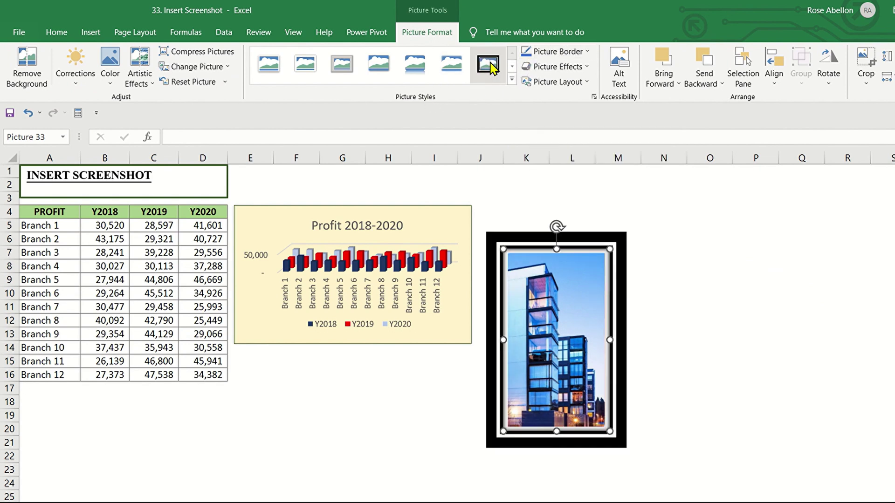
{"action": "left_click", "coordinate": [550, 69]}
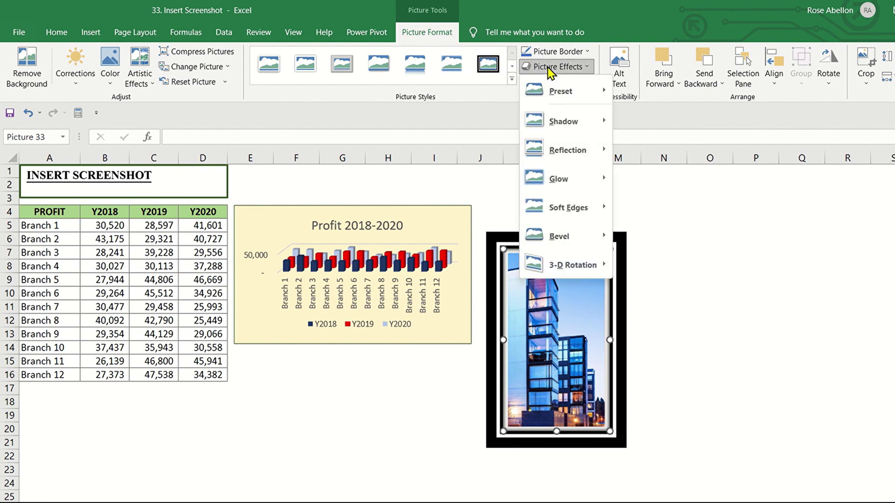
{"action": "mouse_move", "coordinate": [566, 177]}
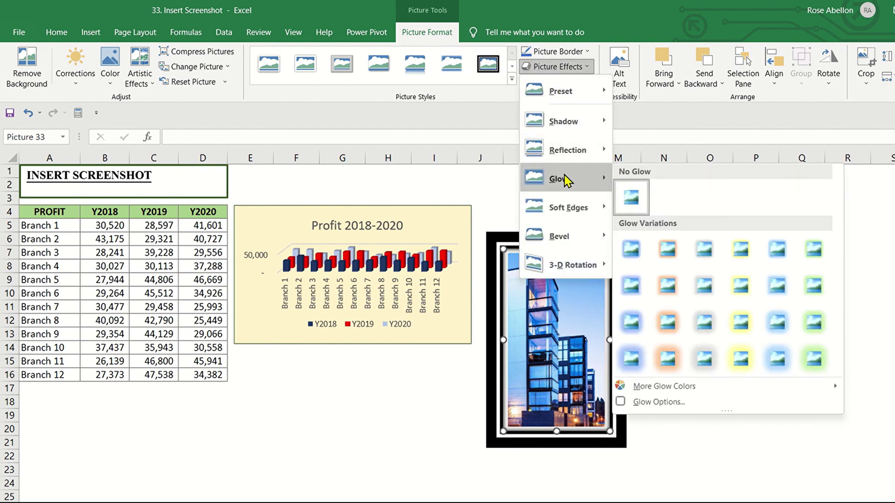
{"action": "left_click", "coordinate": [740, 320]}
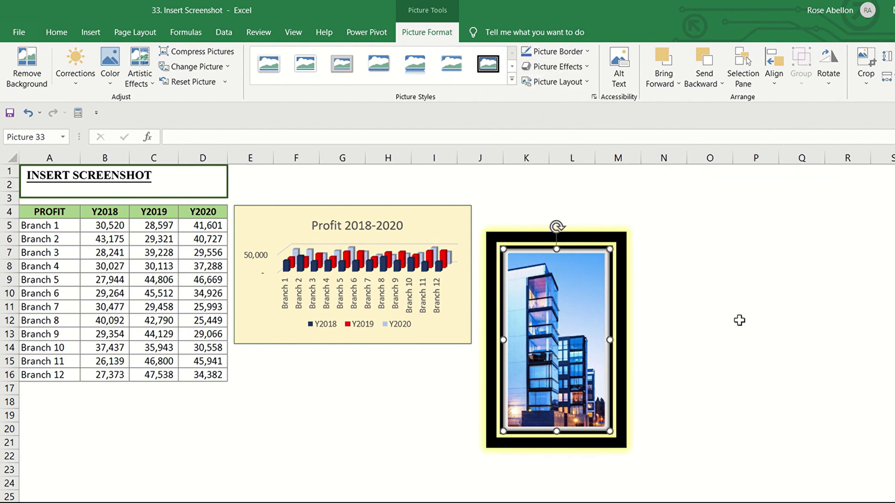
{"action": "left_click", "coordinate": [562, 88]}
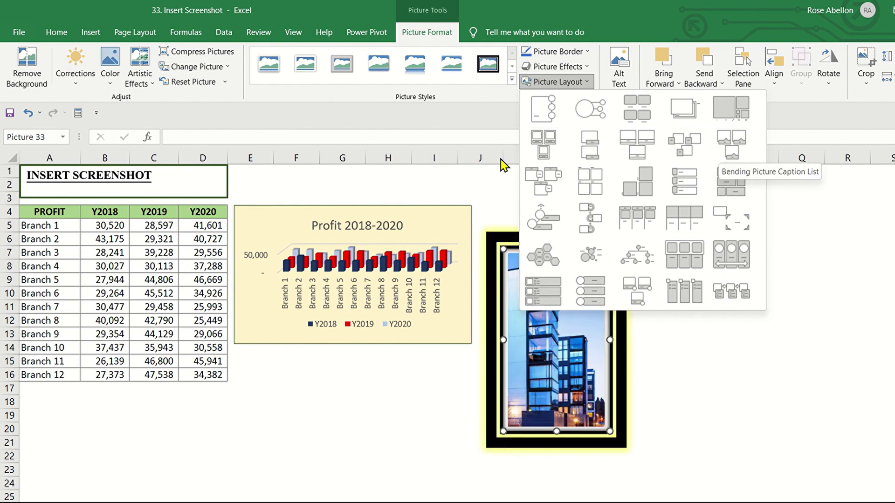
{"action": "key", "text": "Escape"}
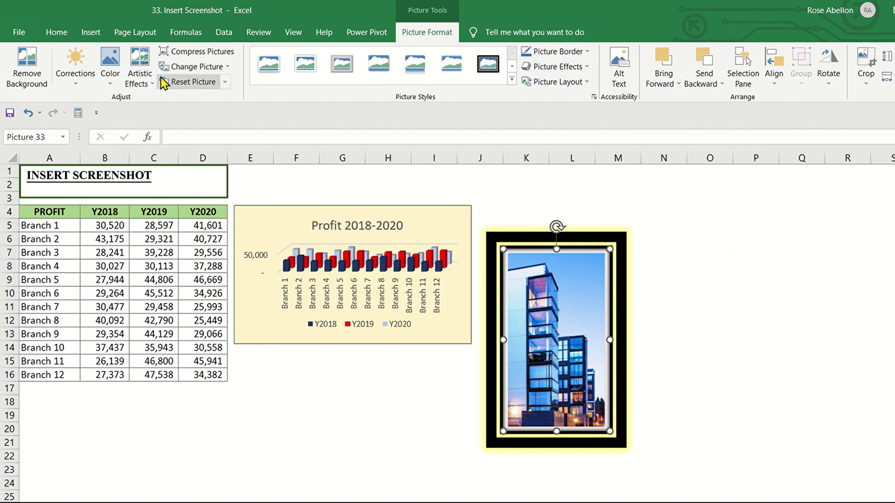
Step: Preview the Color and Corrections galleries unchanged, then start Remove Background on the picture
{"action": "left_click", "coordinate": [110, 65]}
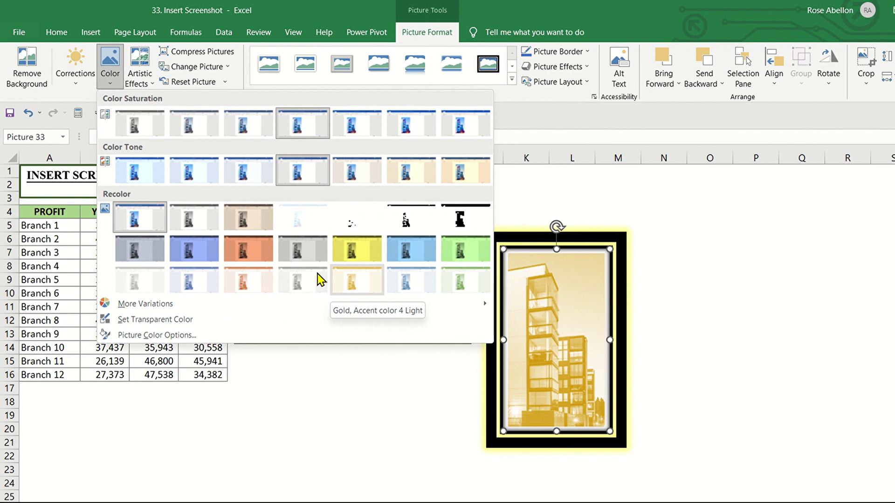
{"action": "left_click", "coordinate": [82, 75]}
{"action": "left_click", "coordinate": [82, 74]}
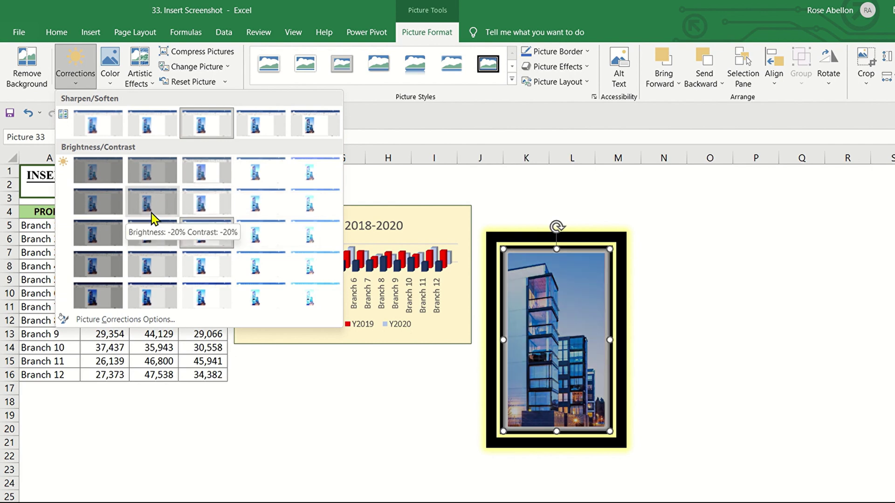
{"action": "left_click", "coordinate": [35, 84]}
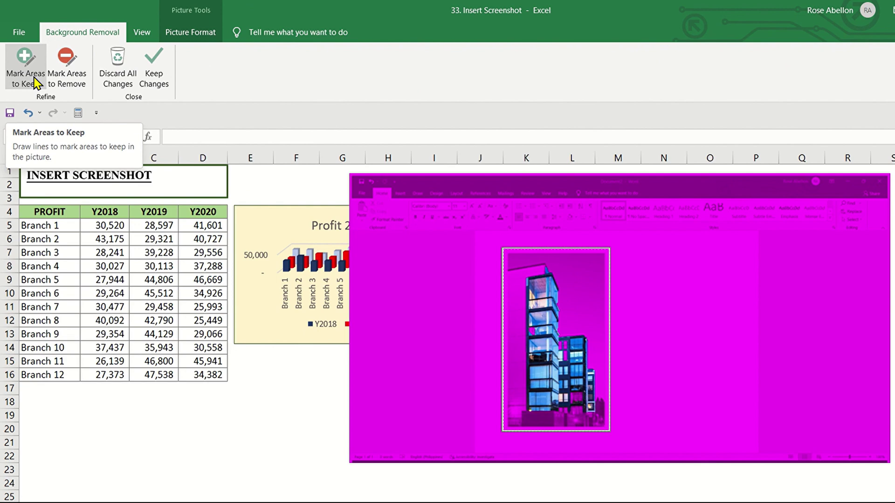
Step: Keep the background removal and move the framed building picture slightly upward
{"action": "key", "text": "Escape"}
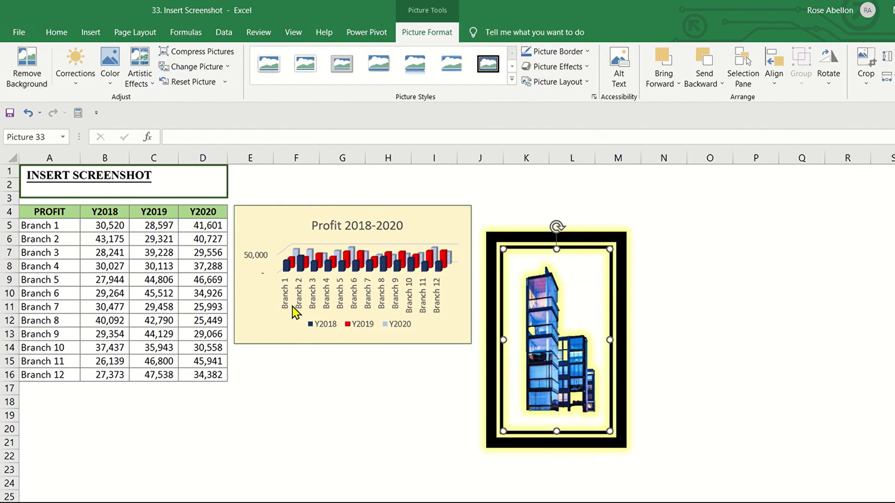
{"action": "left_click", "coordinate": [396, 403]}
{"action": "left_click_drag", "start_coordinate": [516, 390], "coordinate": [515, 362]}
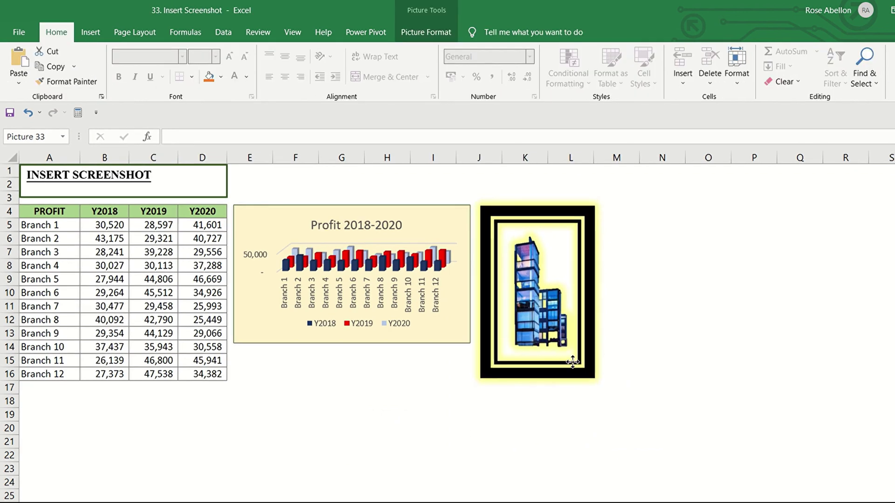
{"action": "left_click", "coordinate": [572, 362]}
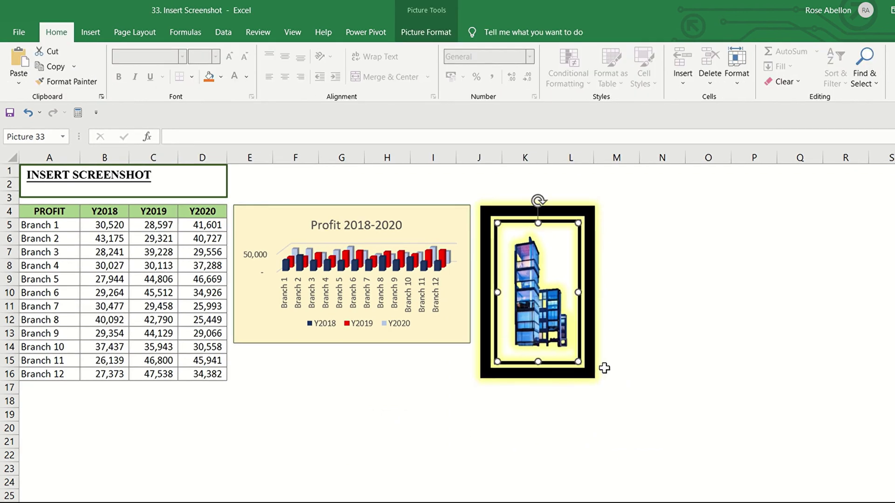
{"action": "left_click_drag", "start_coordinate": [569, 352], "coordinate": [569, 353]}
{"action": "left_click", "coordinate": [651, 370]}
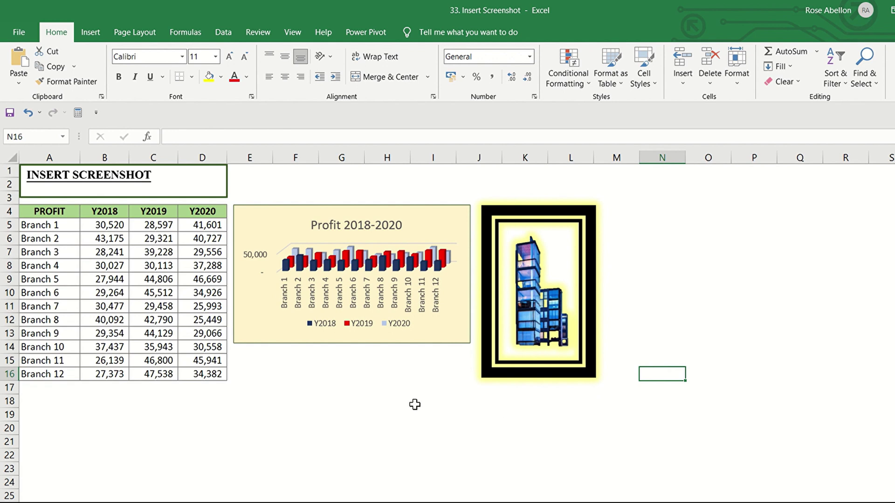
{"action": "left_click", "coordinate": [248, 359]}
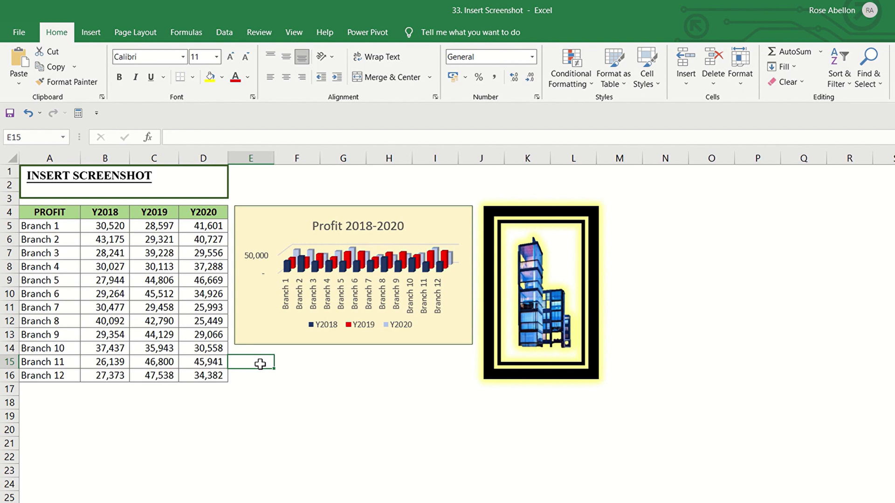
Step: Insert a screenshot of the Book1 window with Alt+N+SC
{"action": "key", "text": "alt+n"}
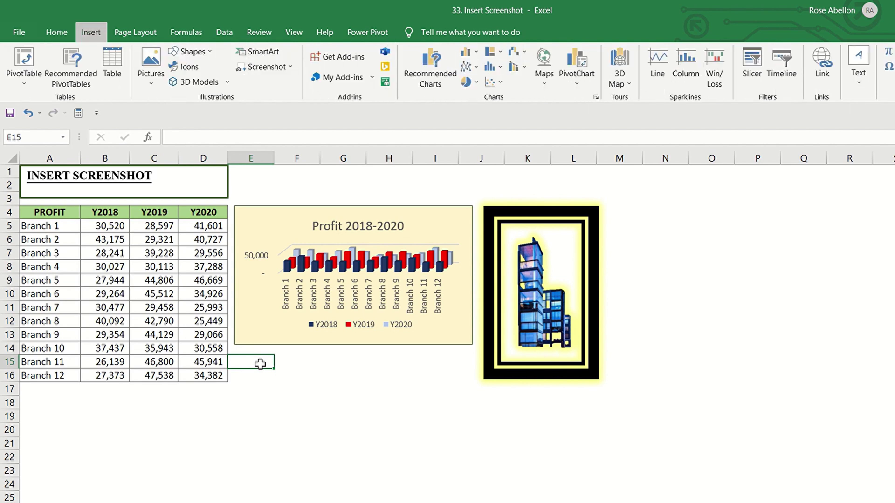
{"action": "key", "text": "s"}
{"action": "key", "text": "c"}
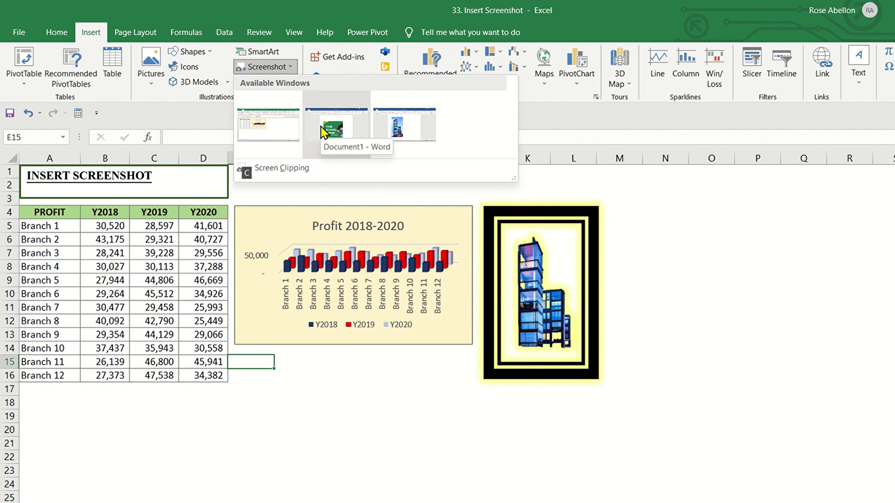
{"action": "left_click", "coordinate": [274, 127]}
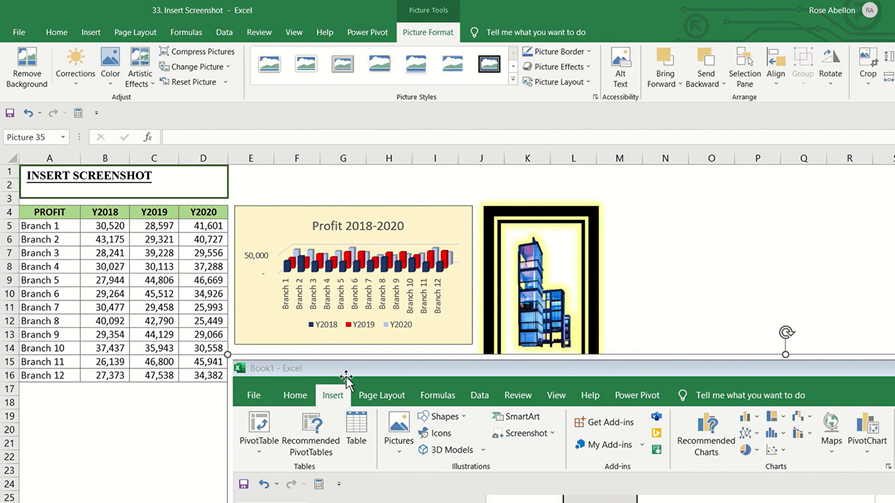
Step: Shrink the Book1 screenshot and move it up and left on the sheet
{"action": "left_click_drag", "start_coordinate": [346, 377], "coordinate": [205, 171]}
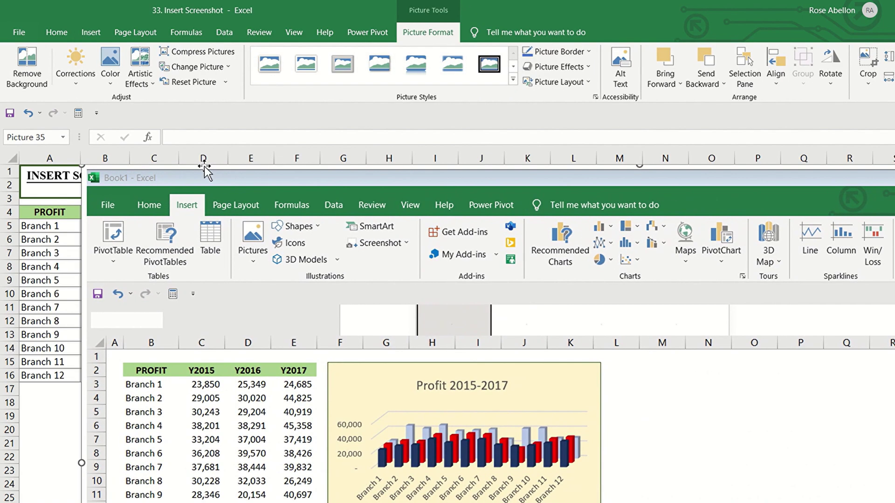
{"action": "left_click_drag", "start_coordinate": [80, 164], "coordinate": [427, 315]}
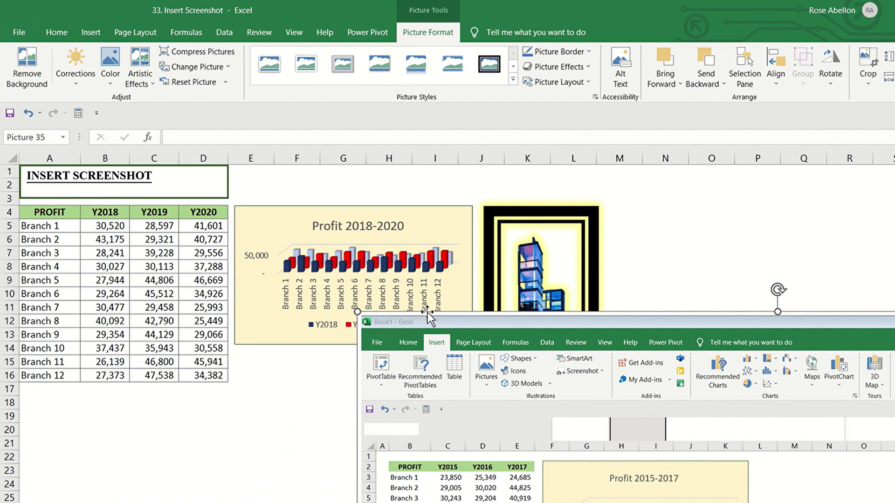
{"action": "left_click_drag", "start_coordinate": [457, 380], "coordinate": [258, 254]}
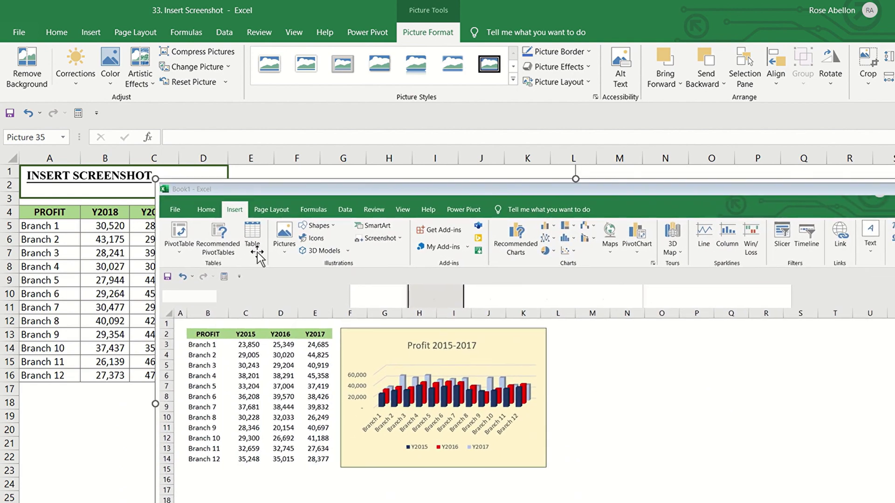